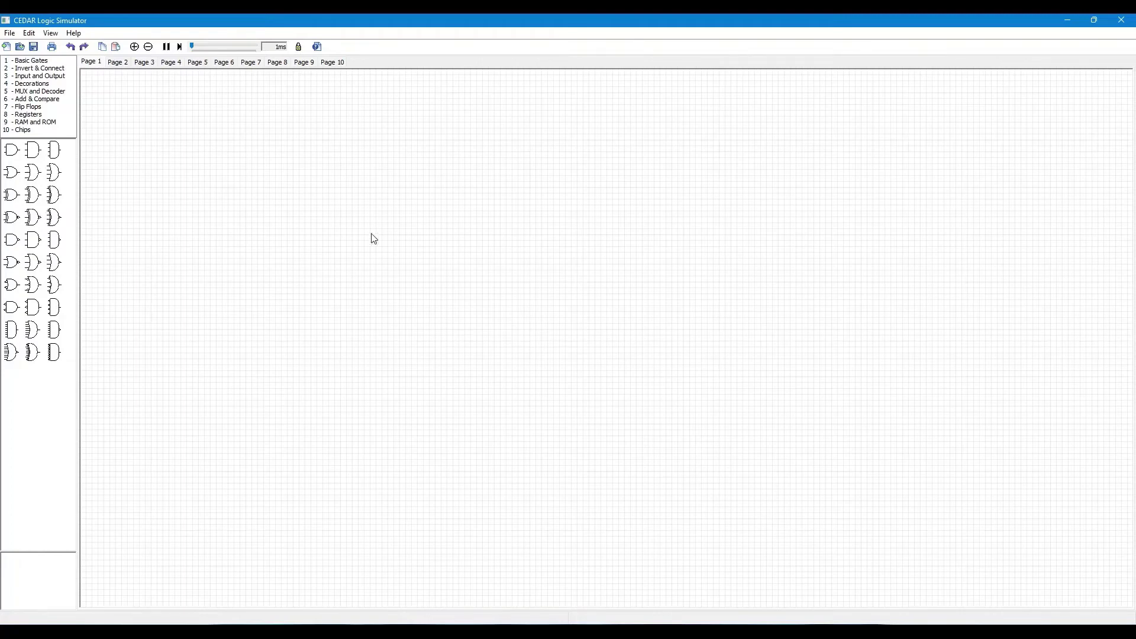
Place four two-input AND gates in an evenly spaced vertical column near the middle of the page
{"action": "left_click_drag", "start_coordinate": [12, 151], "coordinate": [509, 173]}
{"action": "key", "text": "ctrl+c"}
{"action": "key", "text": "ctrl+v"}
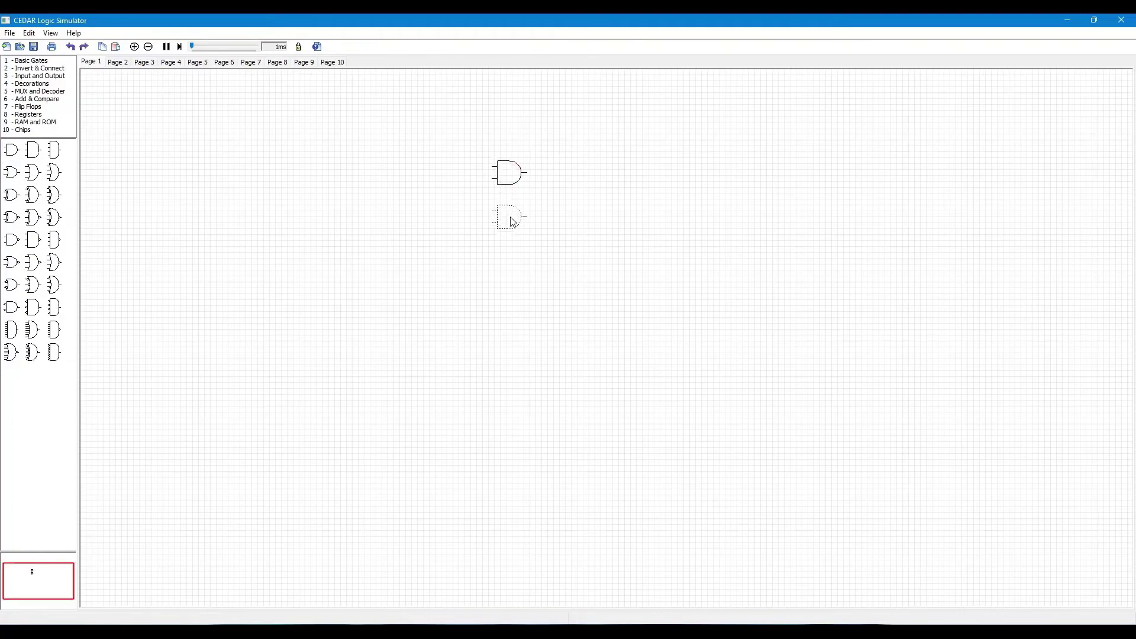
{"action": "left_click", "coordinate": [513, 222]}
{"action": "left_click", "coordinate": [510, 260]}
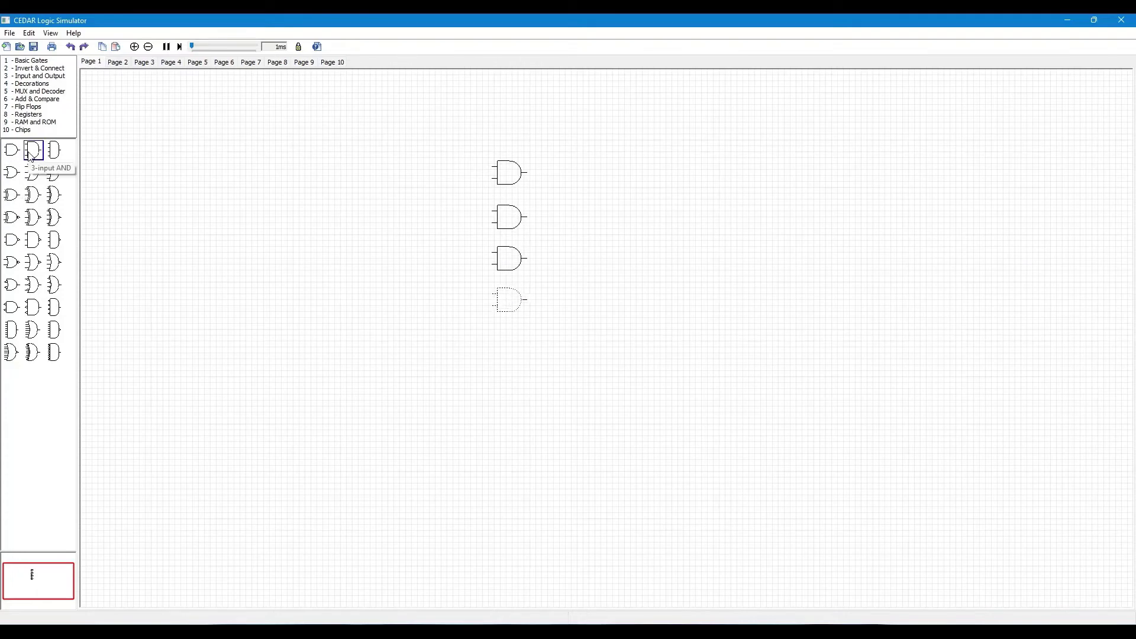
Add two inverters and two input toggles, wiring each toggle through its own inverter into the top AND gate
{"action": "left_click", "coordinate": [48, 70]}
{"action": "left_click_drag", "start_coordinate": [12, 150], "coordinate": [363, 173]}
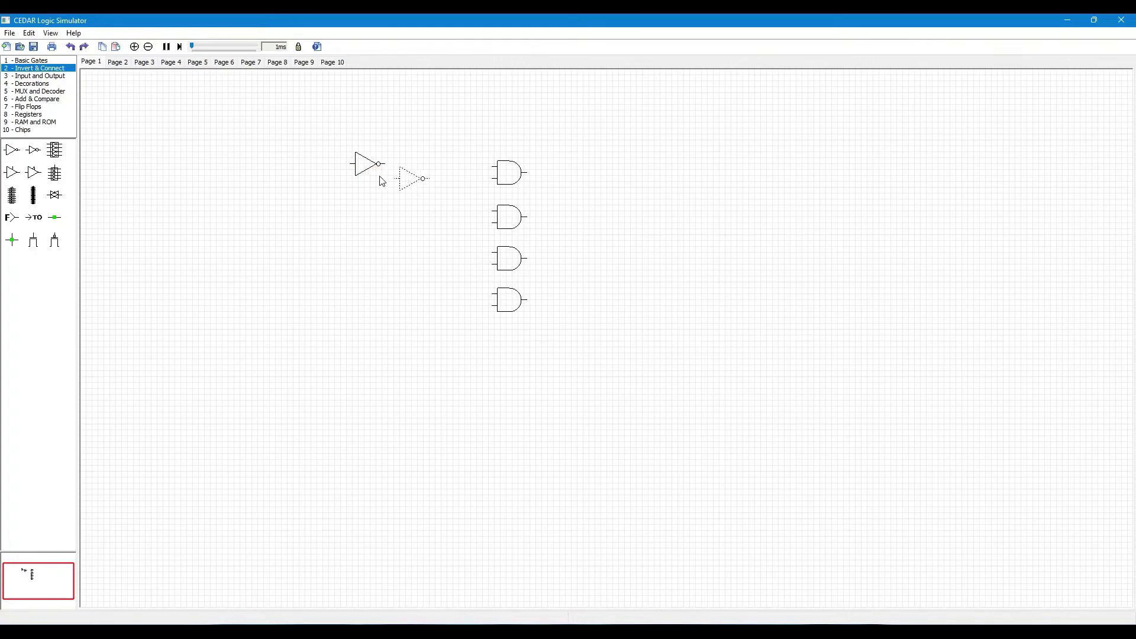
{"action": "left_click", "coordinate": [41, 75]}
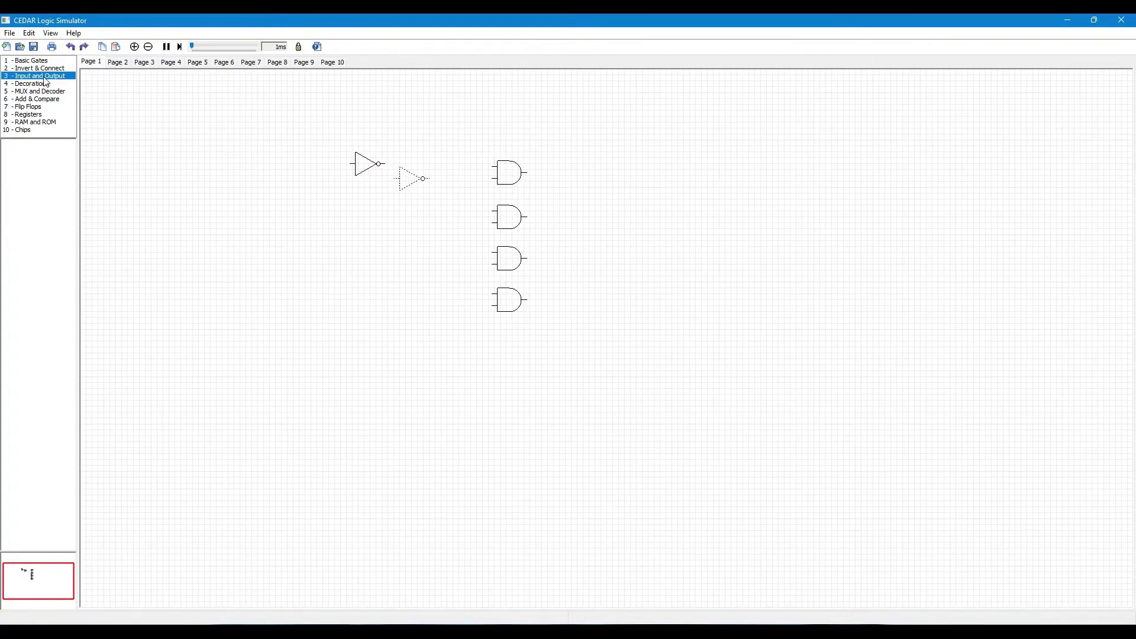
{"action": "mouse_move", "coordinate": [10, 149]}
{"action": "left_mouse_down"}
{"action": "mouse_move", "coordinate": [254, 153]}
{"action": "mouse_move", "coordinate": [319, 165]}
{"action": "mouse_move", "coordinate": [321, 191]}
{"action": "mouse_move", "coordinate": [395, 178]}
{"action": "mouse_move", "coordinate": [354, 164]}
{"action": "mouse_move", "coordinate": [492, 167]}
{"action": "mouse_move", "coordinate": [467, 178]}
{"action": "mouse_move", "coordinate": [492, 178]}
{"action": "left_mouse_up"}
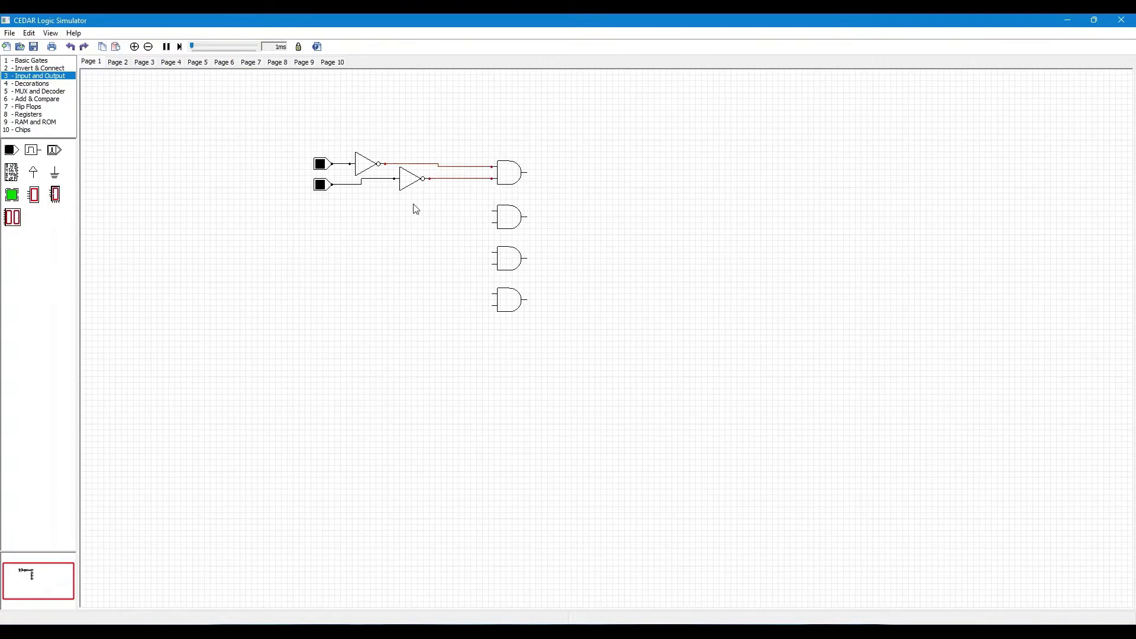
Place four LED outputs in a column, one level with the output of each AND gate
{"action": "left_click_drag", "start_coordinate": [13, 195], "coordinate": [589, 175]}
{"action": "key", "text": "ctrl+c"}
{"action": "key", "text": "ctrl+v"}
{"action": "left_click", "coordinate": [590, 217]}
{"action": "key", "text": "ctrl+v"}
{"action": "left_click", "coordinate": [589, 256]}
{"action": "key", "text": "ctrl+v"}
{"action": "left_click", "coordinate": [591, 299]}
Wire each AND gate's output to the LED beside it
{"action": "left_click_drag", "start_coordinate": [527, 172], "coordinate": [585, 175]}
{"action": "left_click_drag", "start_coordinate": [527, 217], "coordinate": [588, 217]}
{"action": "left_click_drag", "start_coordinate": [528, 259], "coordinate": [589, 258]}
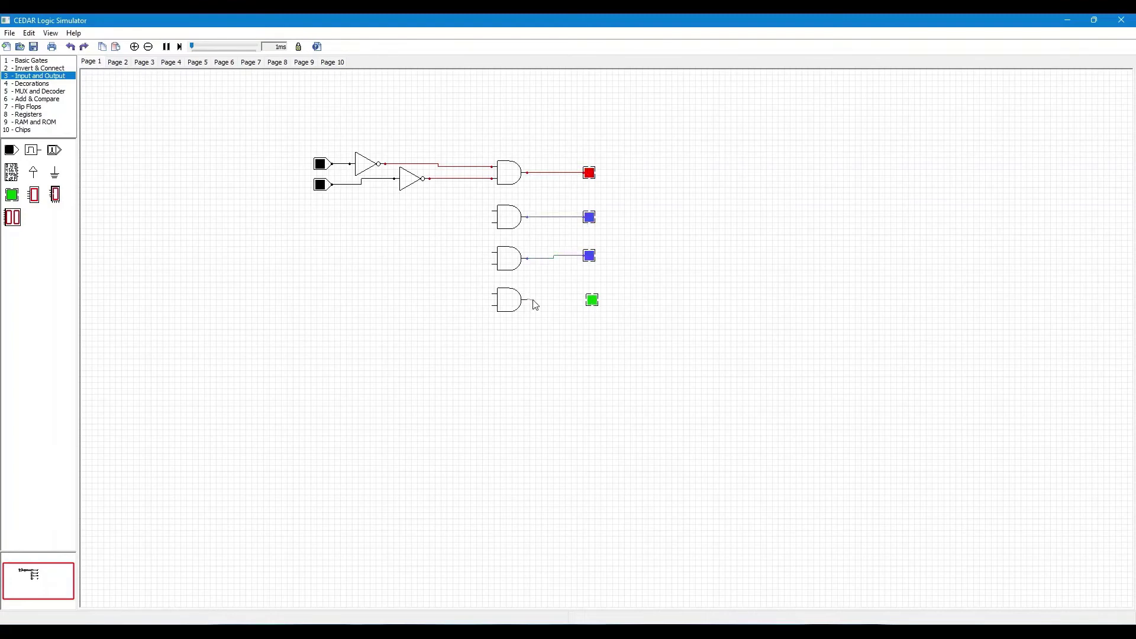
{"action": "left_click_drag", "start_coordinate": [528, 300], "coordinate": [589, 300]}
Add a text label reading A beside the upper input toggle
{"action": "left_click", "coordinate": [26, 84]}
{"action": "left_click_drag", "start_coordinate": [12, 151], "coordinate": [308, 165]}
{"action": "double_click", "coordinate": [308, 164]}
{"action": "type", "text": "A"}
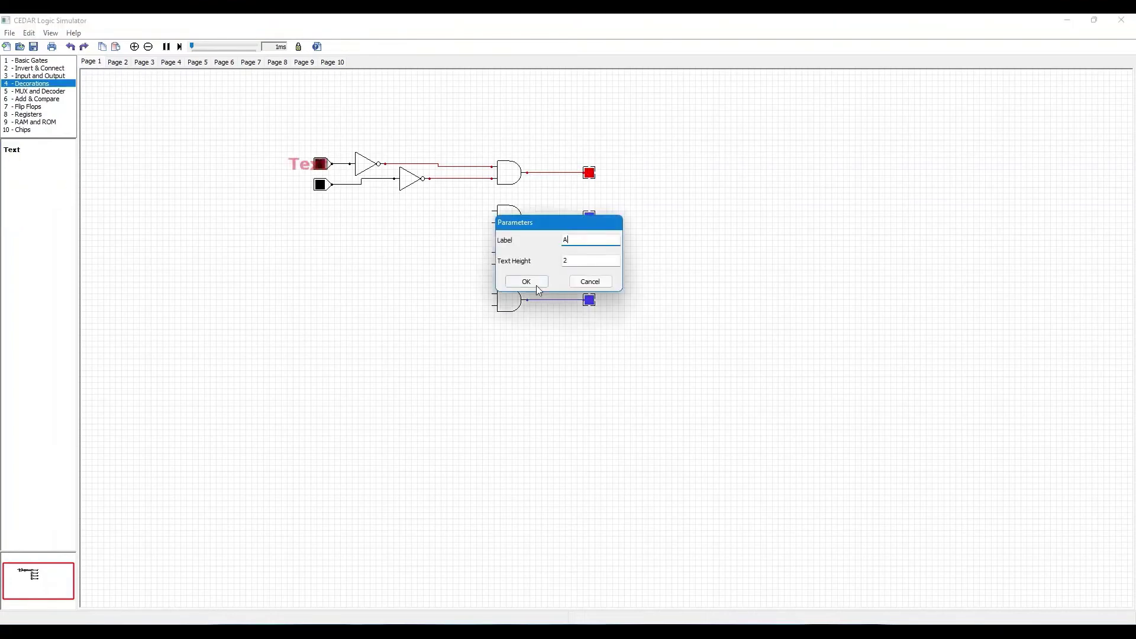
{"action": "left_click", "coordinate": [535, 284]}
Duplicate the A label beside the lower input toggle, change the copy to B, and line up the two labels
{"action": "key", "text": "ctrl+c"}
{"action": "key", "text": "ctrl+v"}
{"action": "left_click", "coordinate": [305, 185]}
{"action": "double_click", "coordinate": [308, 186]}
{"action": "double_click", "coordinate": [593, 239]}
{"action": "type", "text": "B"}
{"action": "left_click", "coordinate": [527, 282]}
{"action": "left_click_drag", "start_coordinate": [307, 167], "coordinate": [305, 166]}
{"action": "left_click", "coordinate": [318, 246]}
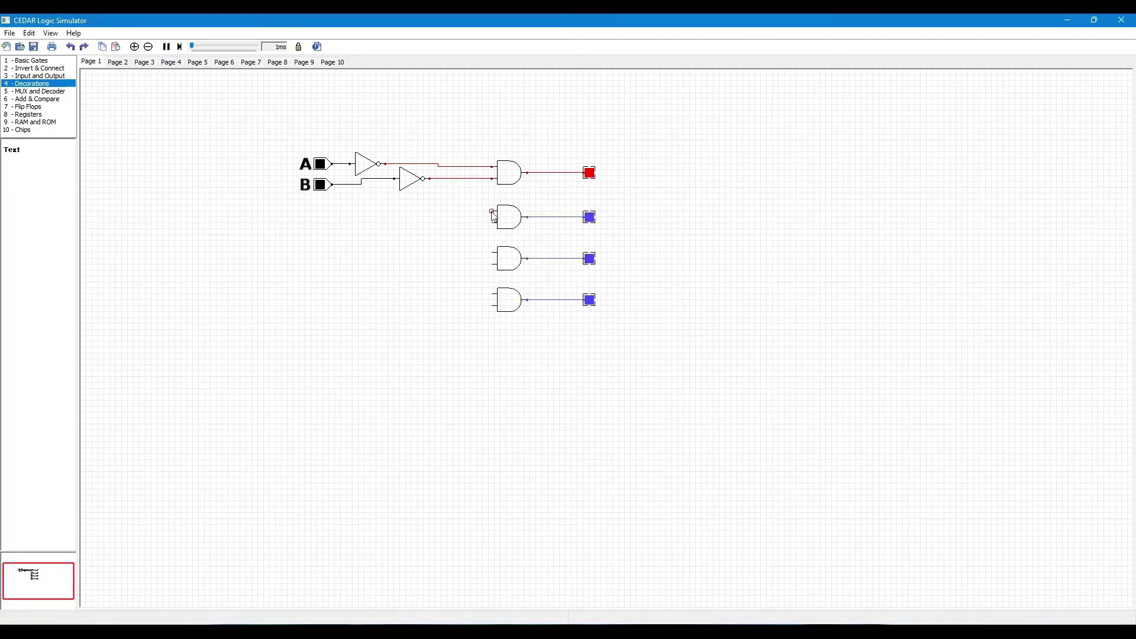
Wire the second AND gate's inputs to the inverted B signal and the direct A signal
{"action": "left_click_drag", "start_coordinate": [492, 212], "coordinate": [470, 179]}
{"action": "left_click_drag", "start_coordinate": [492, 223], "coordinate": [350, 163]}
{"action": "left_click_drag", "start_coordinate": [492, 192], "coordinate": [348, 207]}
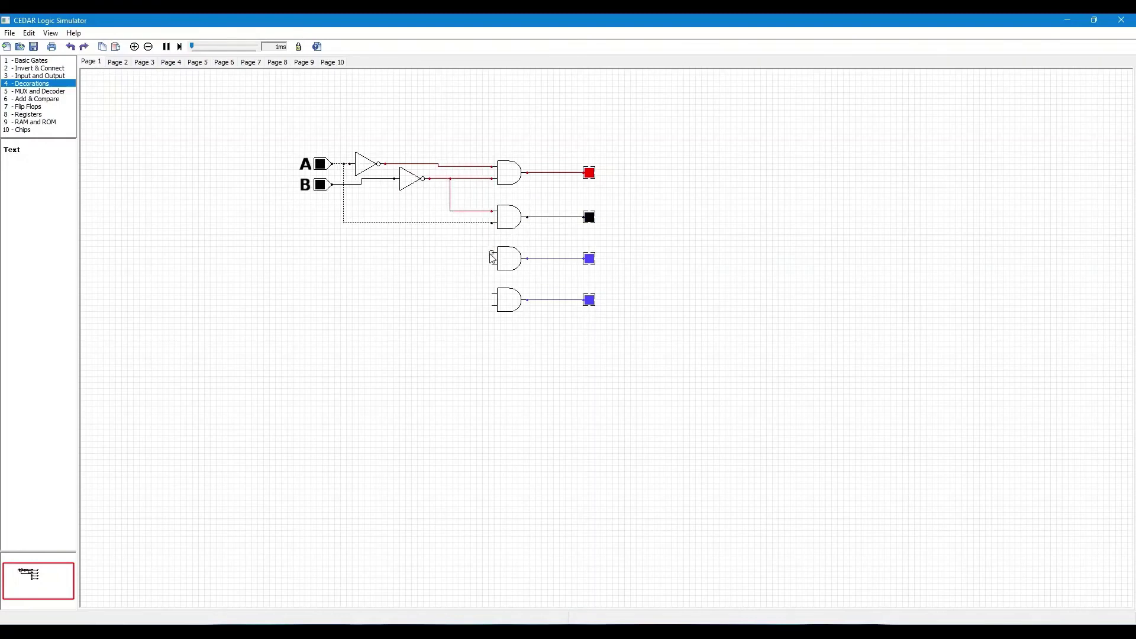
Wire the third AND gate to direct B and inverted A, and the fourth to direct A and direct B
{"action": "mouse_move", "coordinate": [492, 254]}
{"action": "left_mouse_down"}
{"action": "mouse_move", "coordinate": [436, 259]}
{"action": "mouse_move", "coordinate": [390, 179]}
{"action": "mouse_move", "coordinate": [394, 246]}
{"action": "left_mouse_up"}
{"action": "mouse_move", "coordinate": [492, 265]}
{"action": "left_mouse_down"}
{"action": "mouse_move", "coordinate": [428, 241]}
{"action": "mouse_move", "coordinate": [443, 166]}
{"action": "mouse_move", "coordinate": [471, 262]}
{"action": "mouse_move", "coordinate": [444, 266]}
{"action": "left_mouse_up"}
{"action": "left_click_drag", "start_coordinate": [450, 195], "coordinate": [459, 222]}
{"action": "left_click_drag", "start_coordinate": [493, 295], "coordinate": [395, 305]}
Label the top LED D0 and the second LED D1
{"action": "left_click_drag", "start_coordinate": [22, 153], "coordinate": [619, 171]}
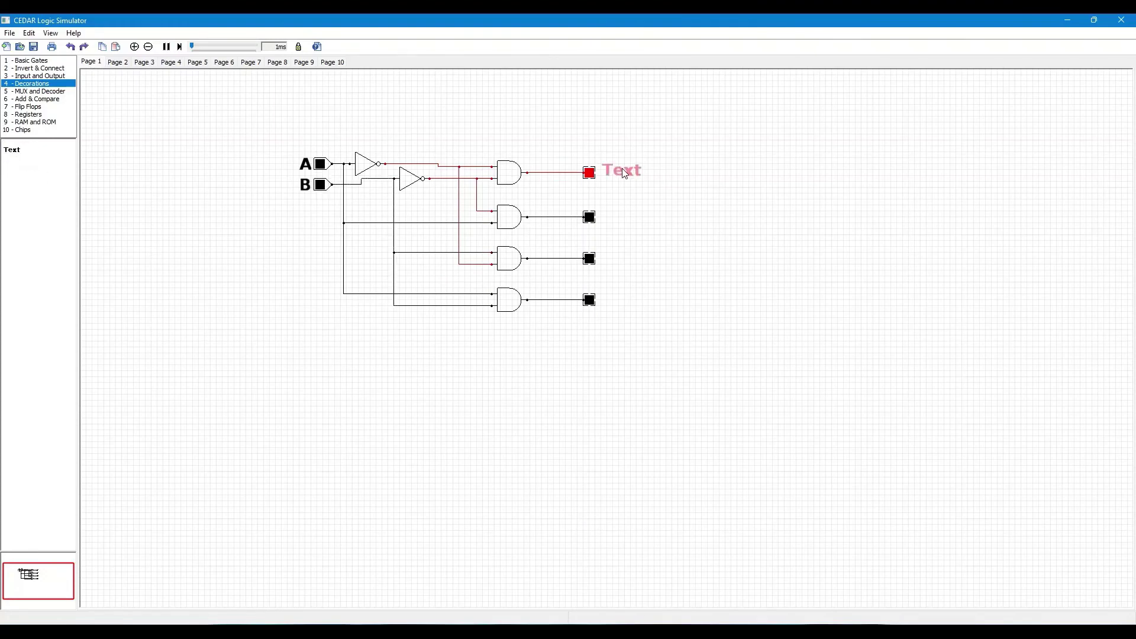
{"action": "double_click", "coordinate": [619, 172]}
{"action": "type", "text": "D0"}
{"action": "key", "text": "Return"}
{"action": "key", "text": "ctrl+c"}
{"action": "key", "text": "ctrl+v"}
{"action": "double_click", "coordinate": [614, 219]}
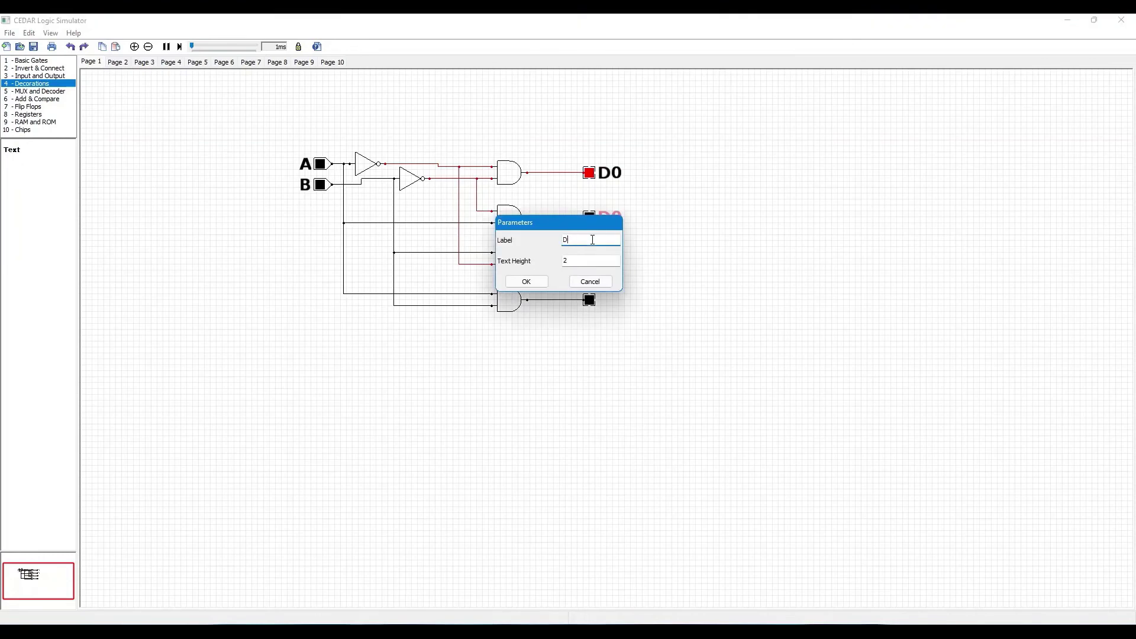
{"action": "type", "text": "D1"}
{"action": "key", "text": "Return"}
Label the third LED D2 and the fourth LED D3 using copies of the existing output label
{"action": "key", "text": "ctrl+c"}
{"action": "key", "text": "ctrl+v"}
{"action": "double_click", "coordinate": [606, 260]}
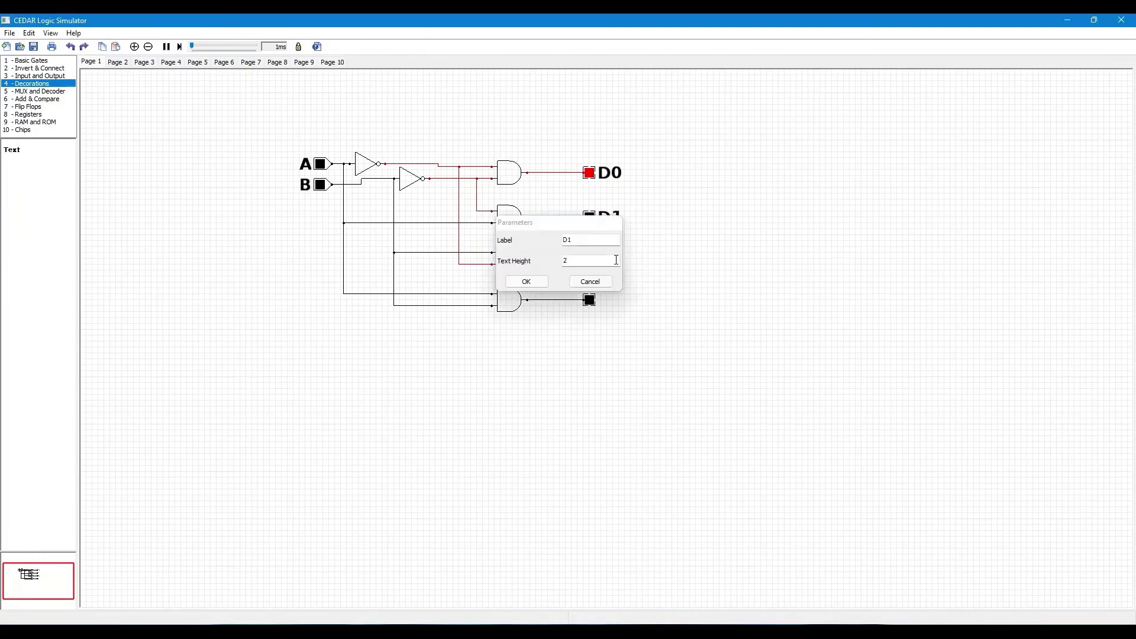
{"action": "type", "text": "D2"}
{"action": "key", "text": "Return"}
{"action": "key", "text": "ctrl+c"}
{"action": "key", "text": "ctrl+v"}
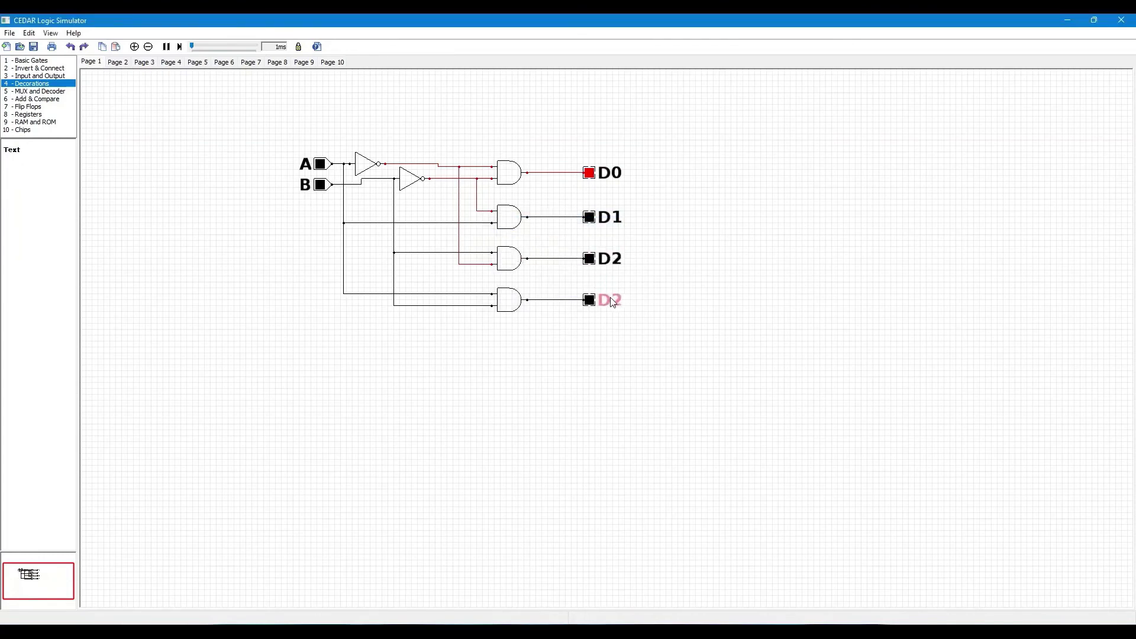
{"action": "double_click", "coordinate": [613, 299]}
{"action": "type", "text": "D3"}
{"action": "key", "text": "Return"}
{"action": "left_click", "coordinate": [647, 282]}
Test the circuit's outputs by toggling input A on and off, switching input B on, and toggling A again
{"action": "left_click", "coordinate": [321, 166]}
{"action": "left_click", "coordinate": [321, 168]}
{"action": "left_click", "coordinate": [320, 186]}
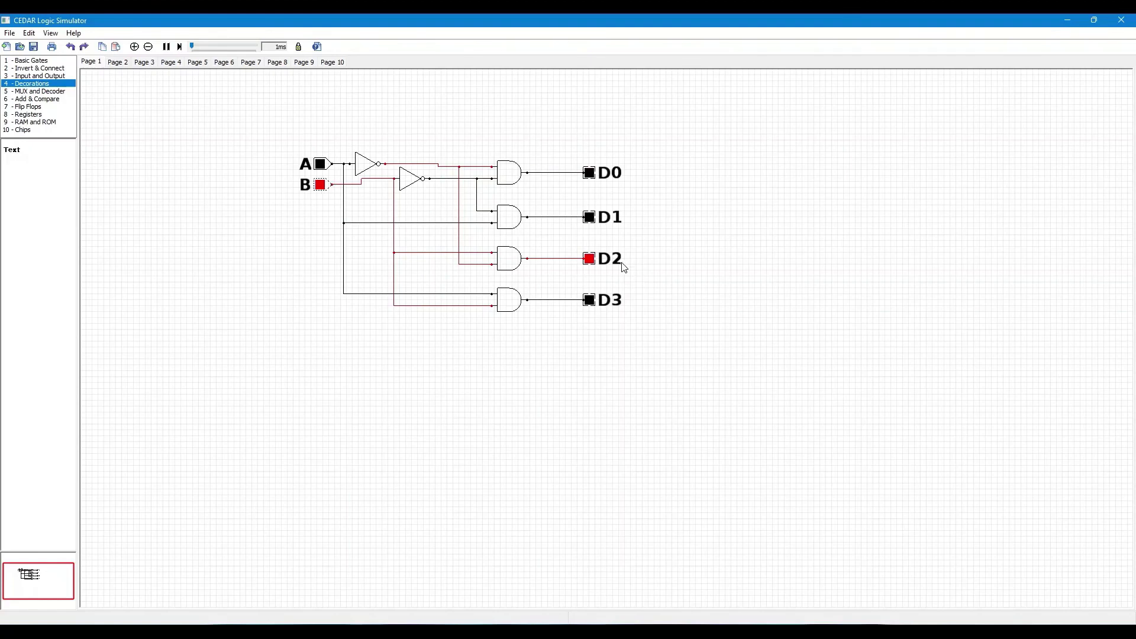
{"action": "left_click", "coordinate": [321, 165]}
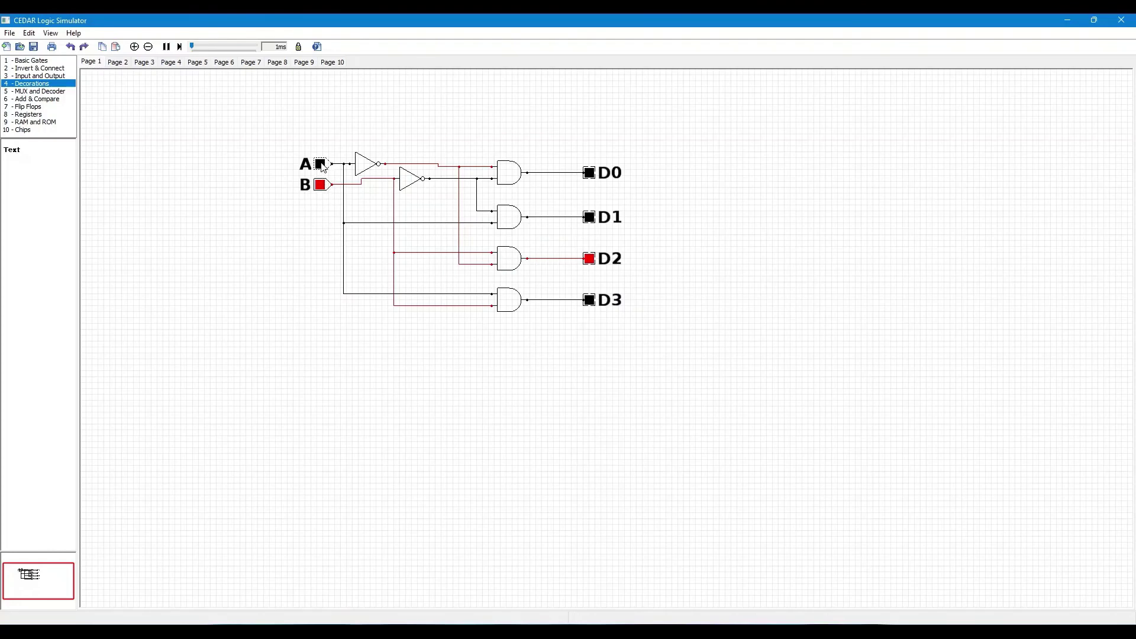